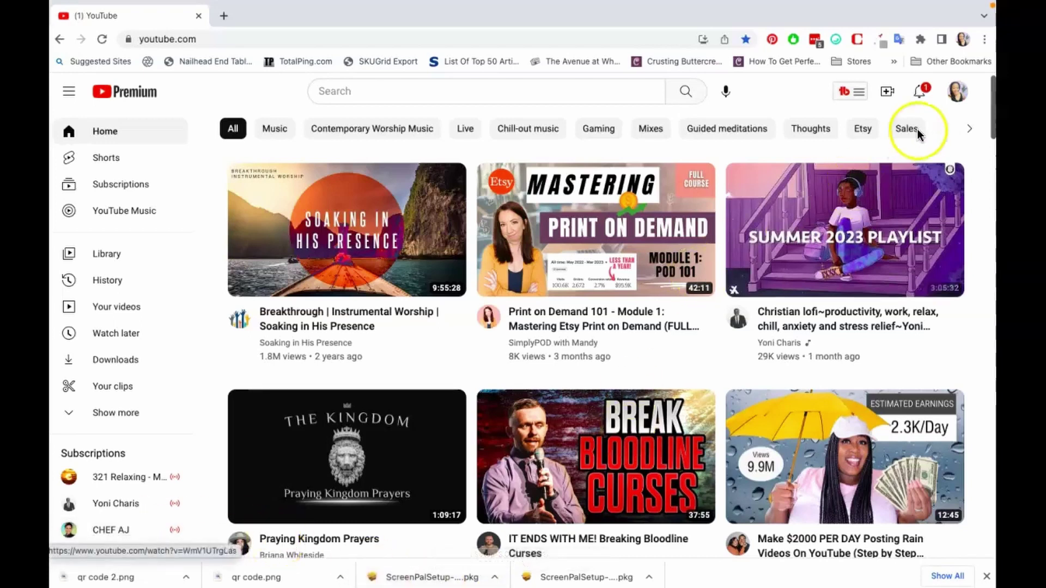
# Open the channel from the account menu and show the Bulk & Misc Tools list.
pyautogui.click(952, 99)
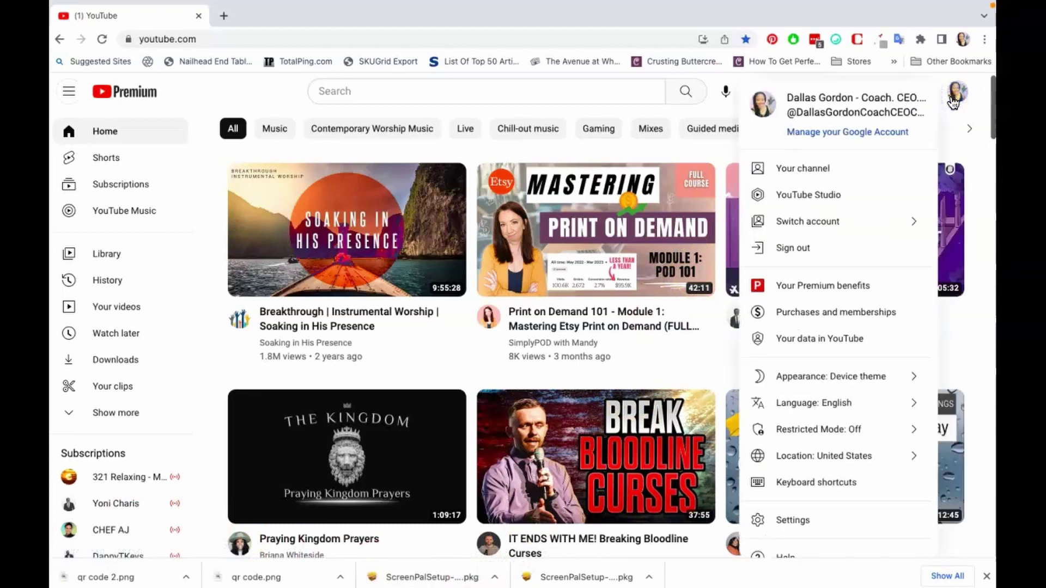
pyautogui.click(822, 170)
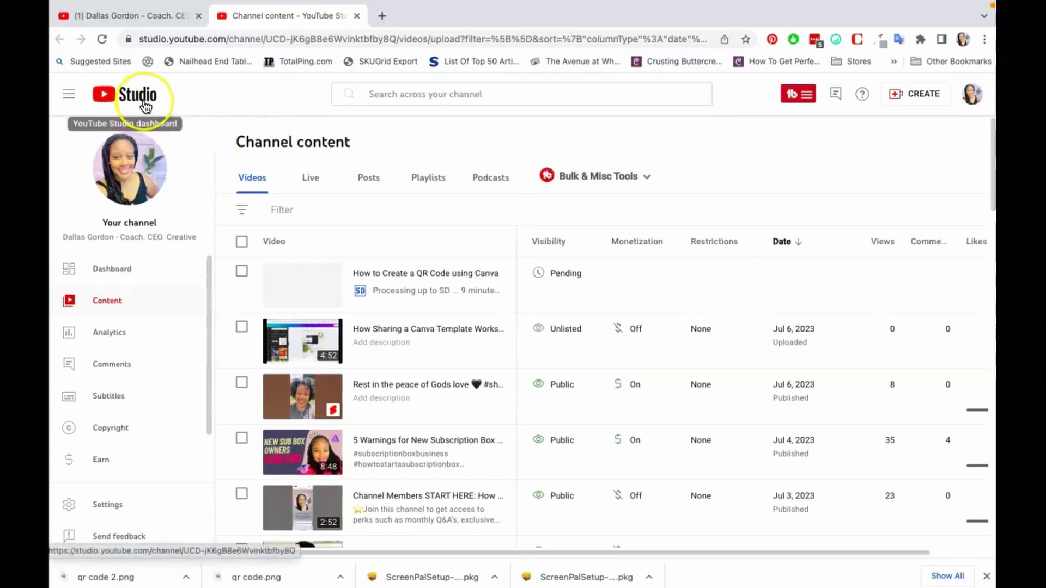
pyautogui.click(619, 178)
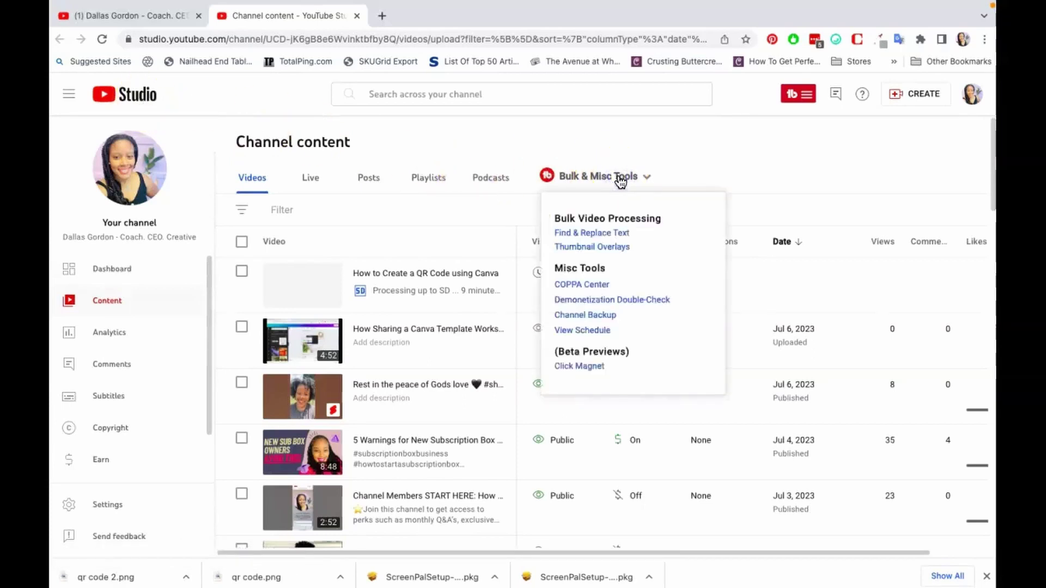
# Set Find & Replace Text to Remove/Delete Text for 'dallasgordon.com' and move the dialog up.
pyautogui.click(596, 235)
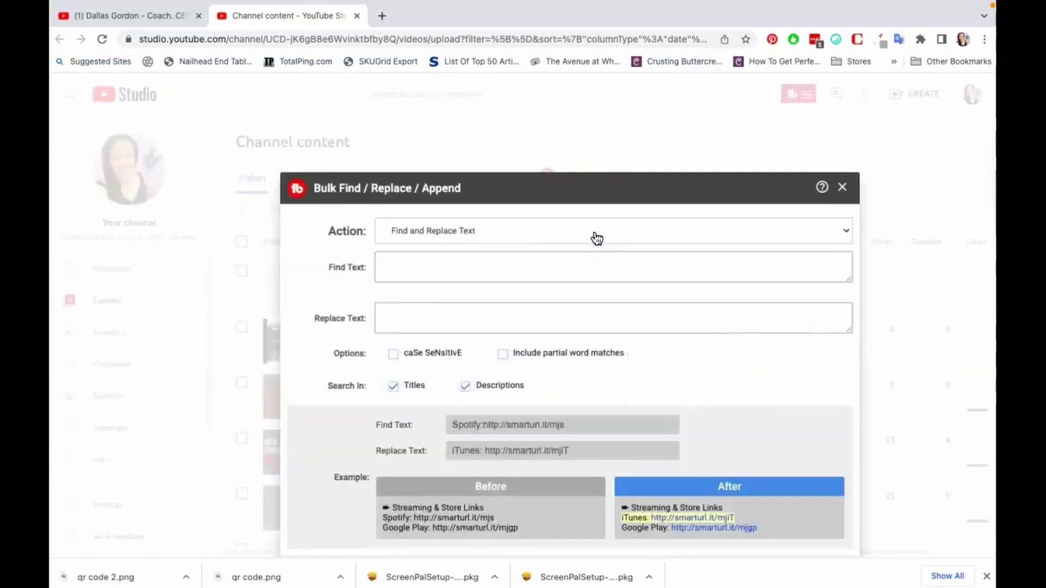
pyautogui.click(554, 240)
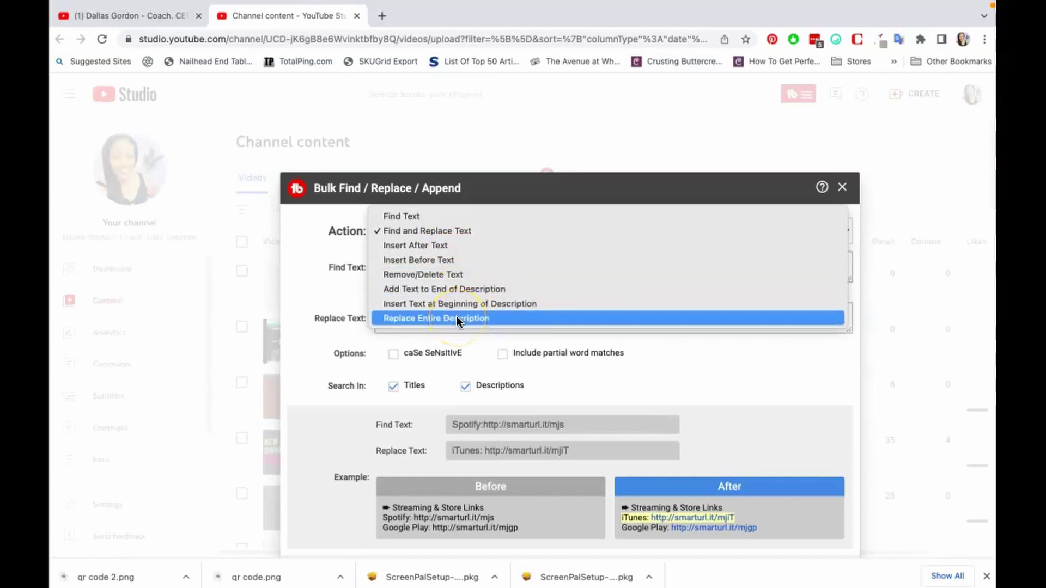
pyautogui.click(449, 275)
pyautogui.click(450, 275)
pyautogui.write('dal')
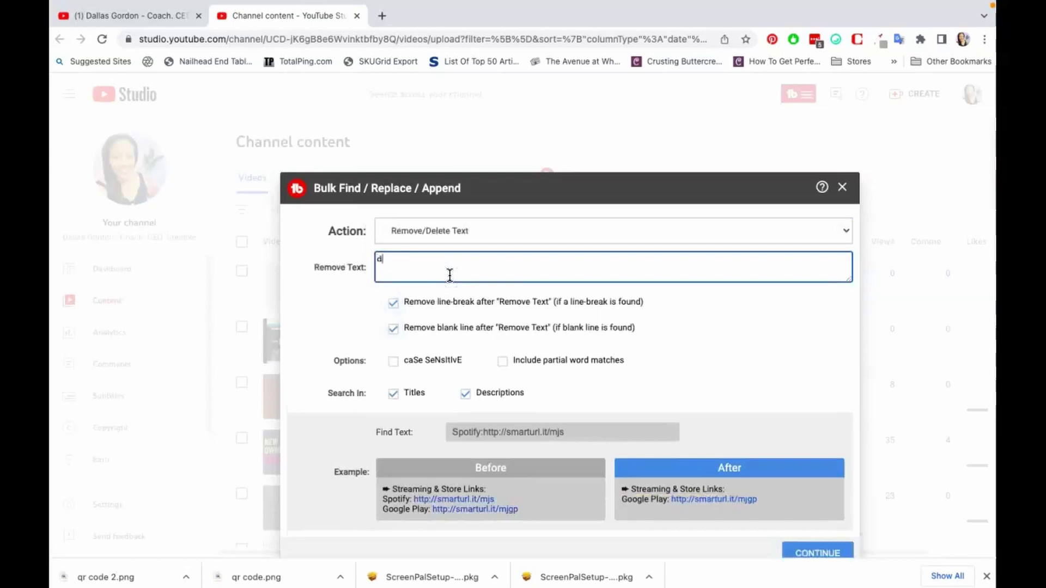
pyautogui.write('lasgordon.com')
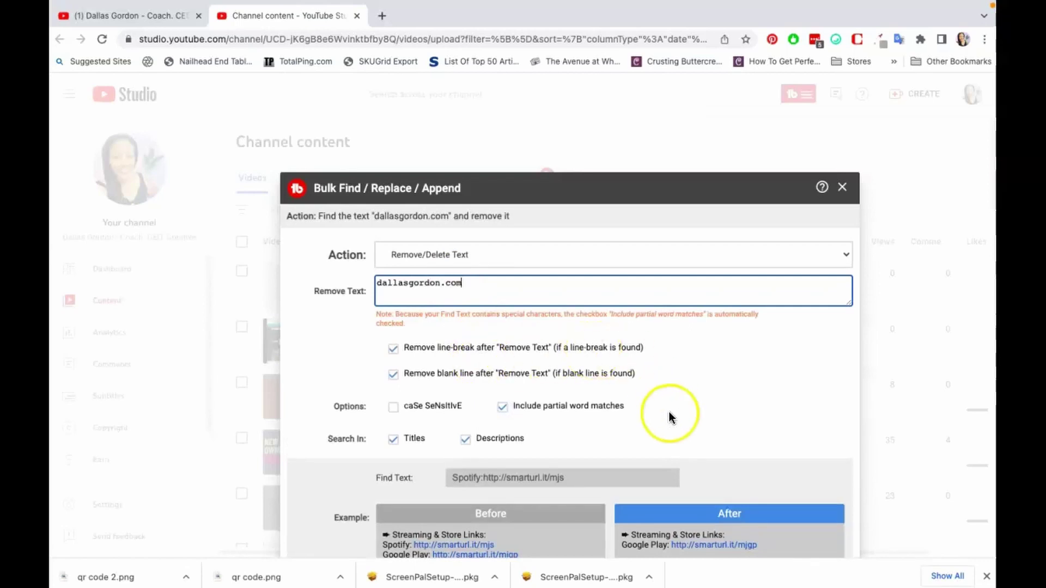
pyautogui.moveTo(610, 191); pyautogui.dragTo(601, 96)
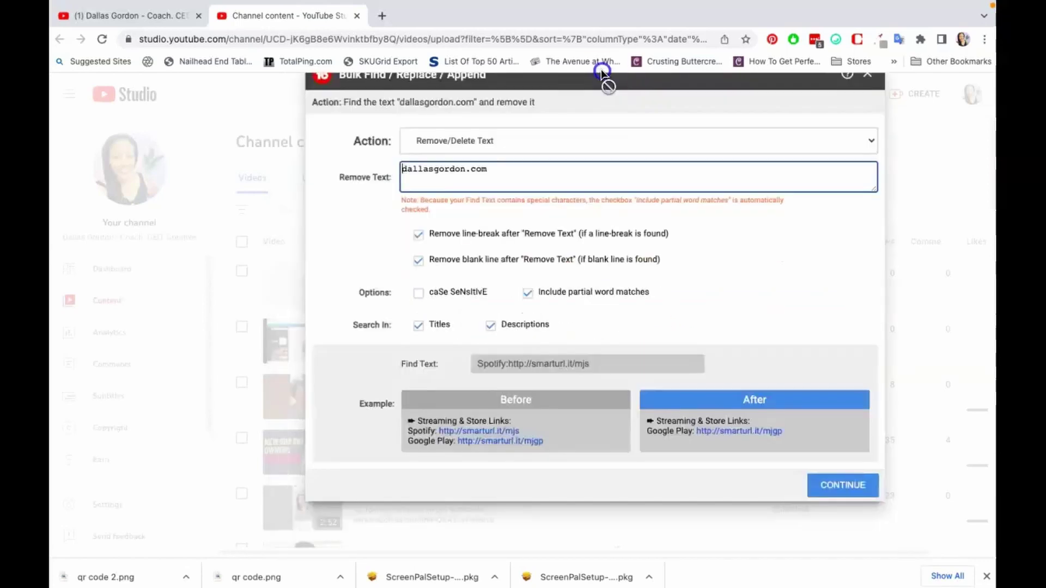
# Load only the most recent 50 videos and search the full list of all videos.
pyautogui.click(848, 506)
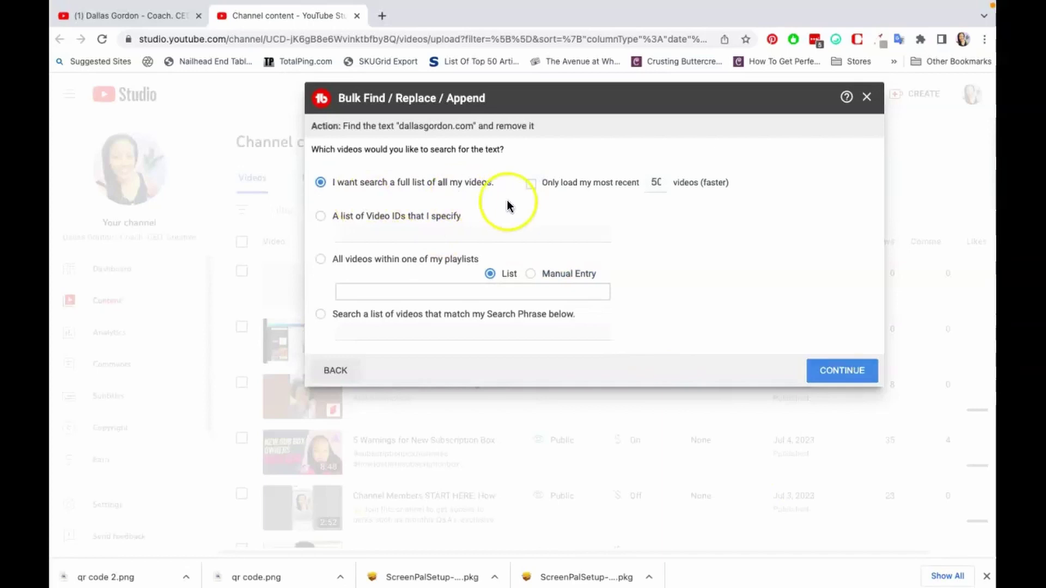
pyautogui.click(533, 185)
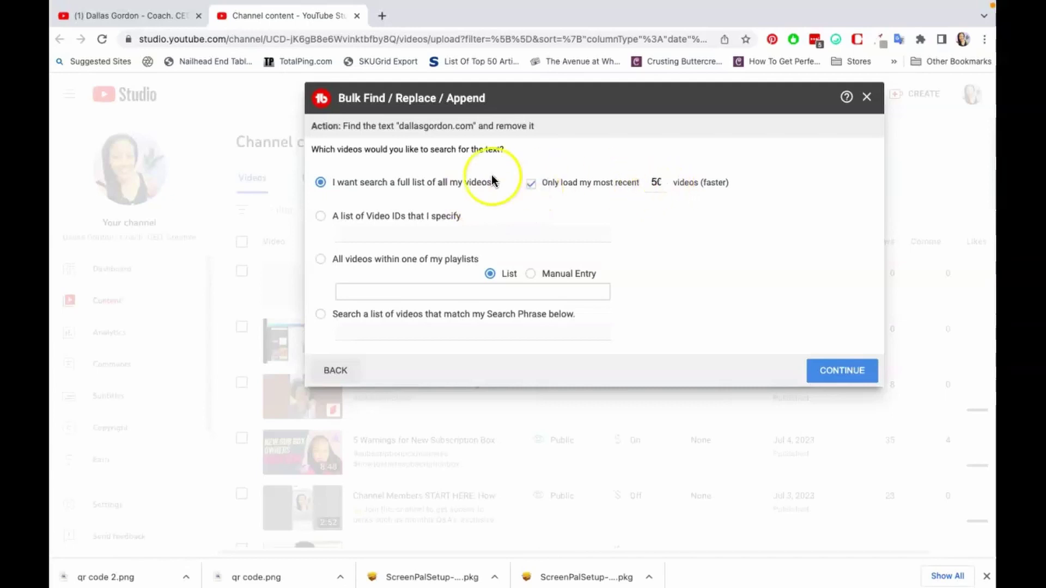
pyautogui.click(320, 258)
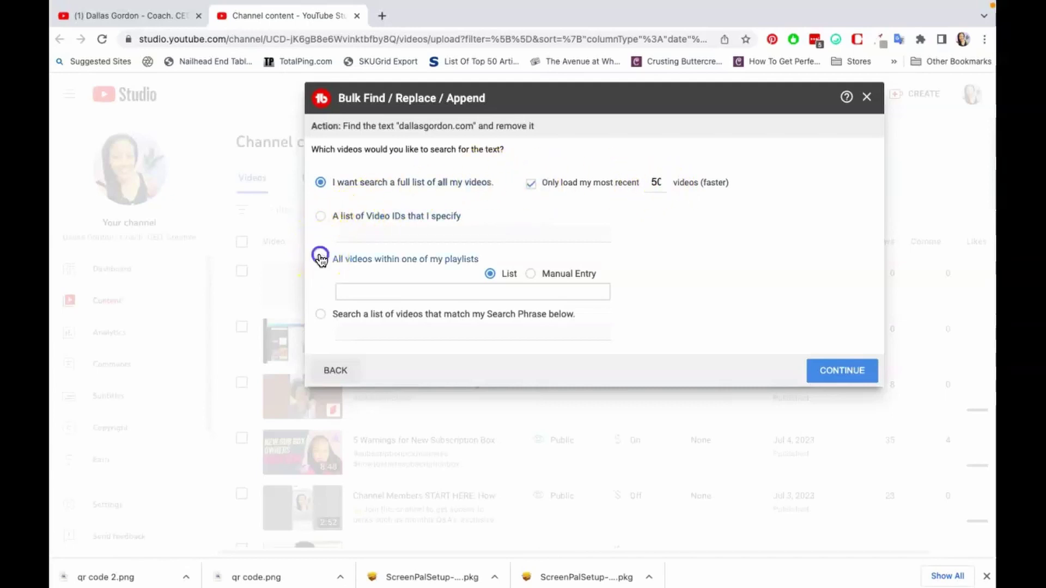
pyautogui.click(321, 217)
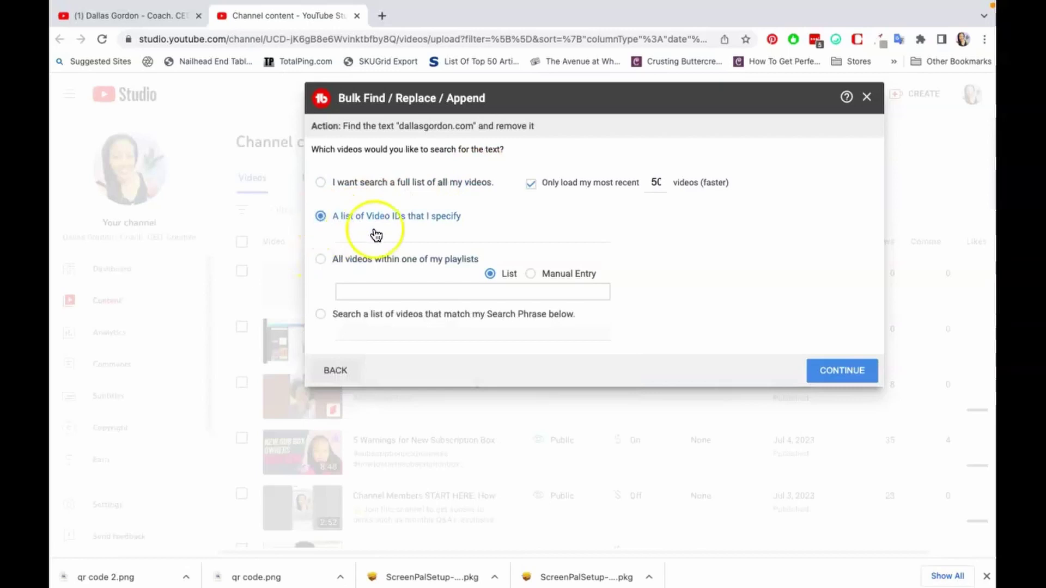
pyautogui.click(418, 233)
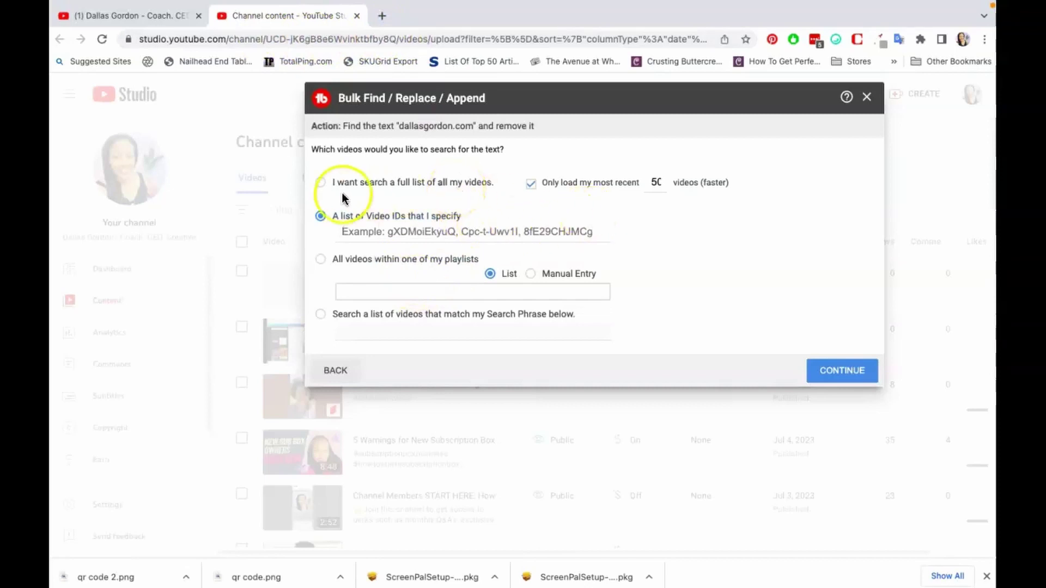
pyautogui.click(322, 183)
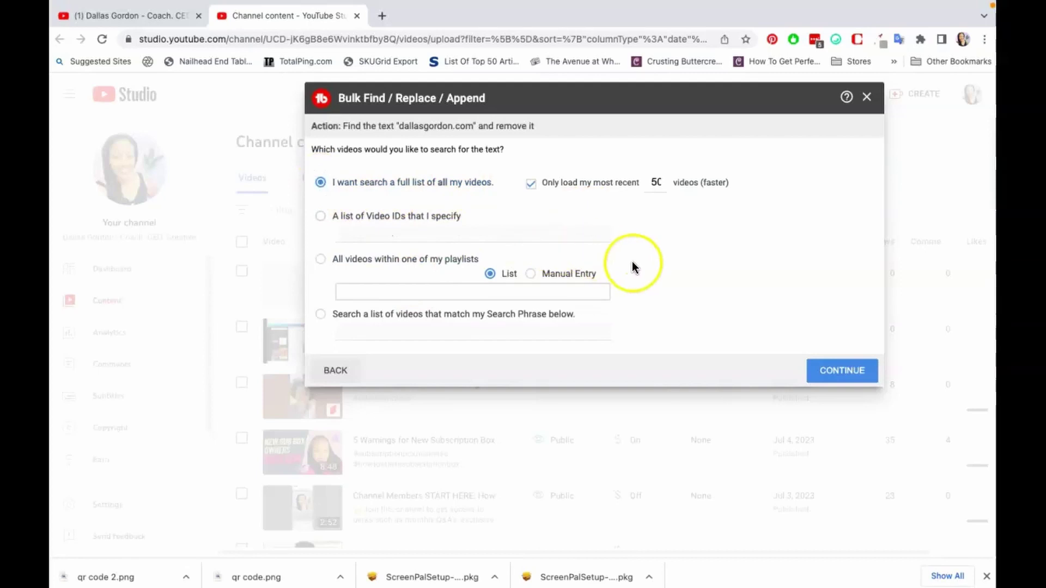
pyautogui.click(826, 381)
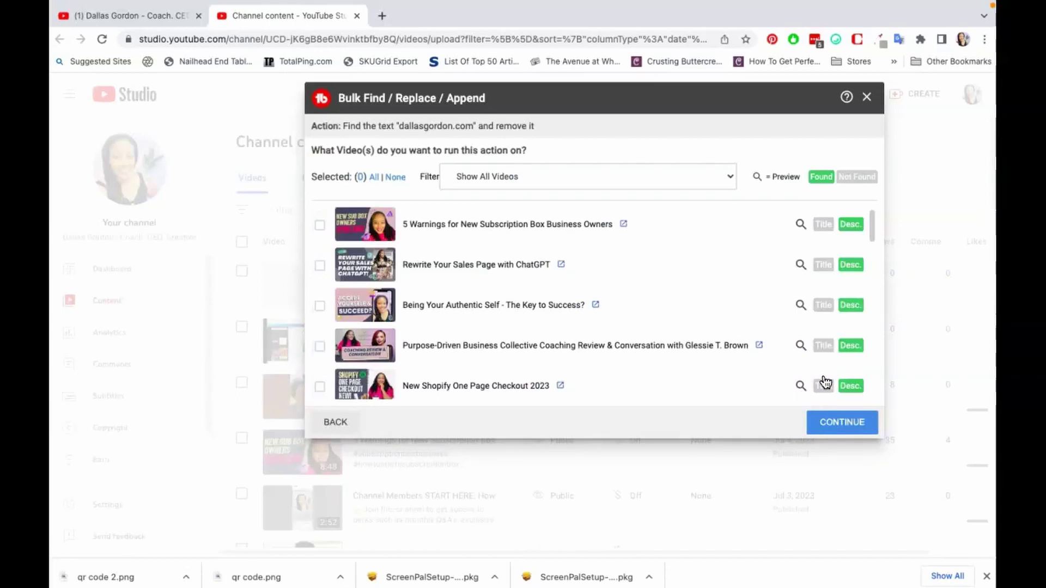
# Tick the 5 Warnings video, dismiss the Upgrade required notice, then untick the video.
pyautogui.scroll(-2, 734, 304)
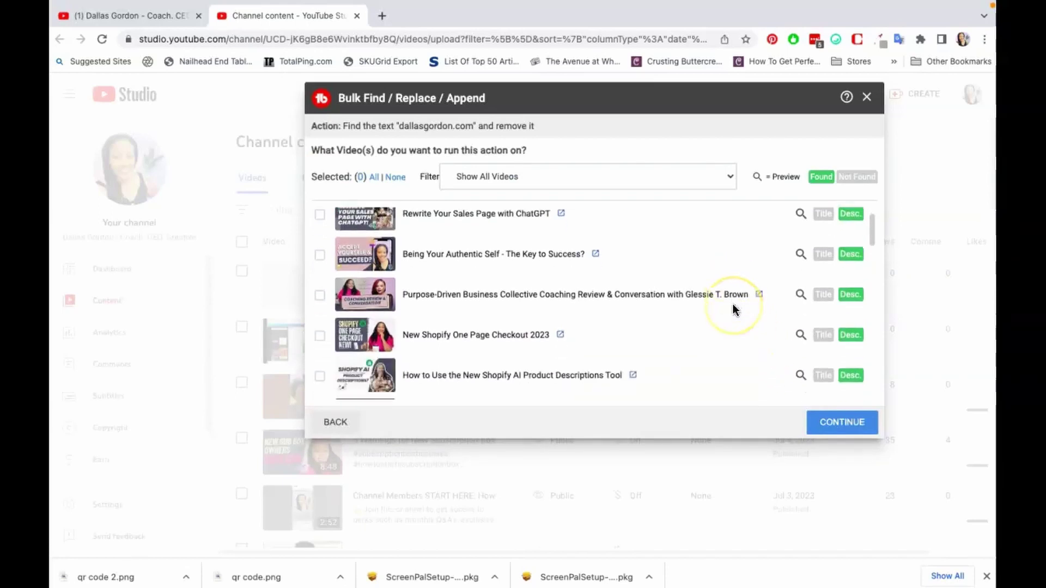
pyautogui.scroll(2, 733, 304)
pyautogui.scroll(-1, 734, 304)
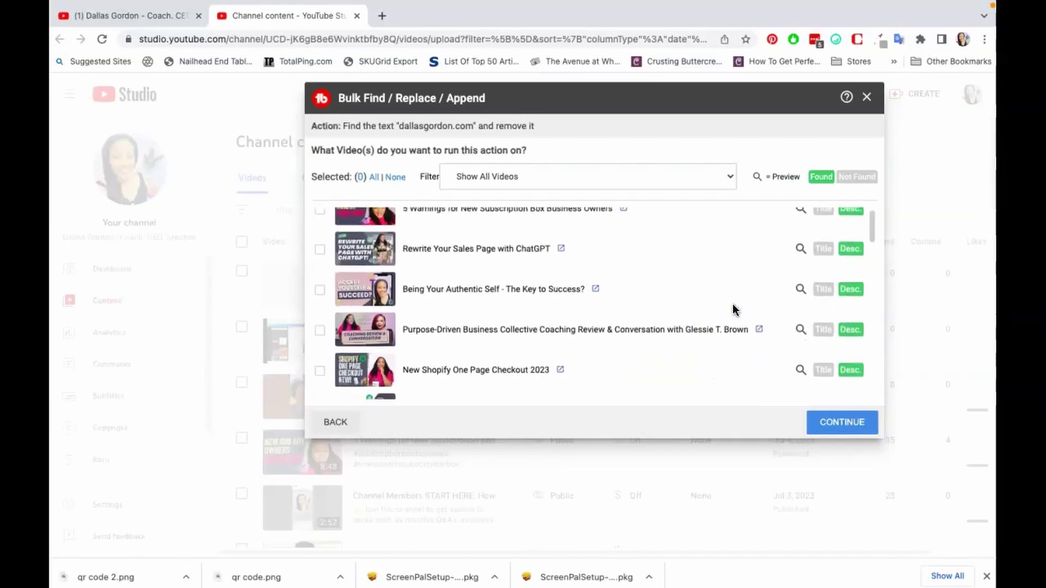
pyautogui.scroll(1, 733, 304)
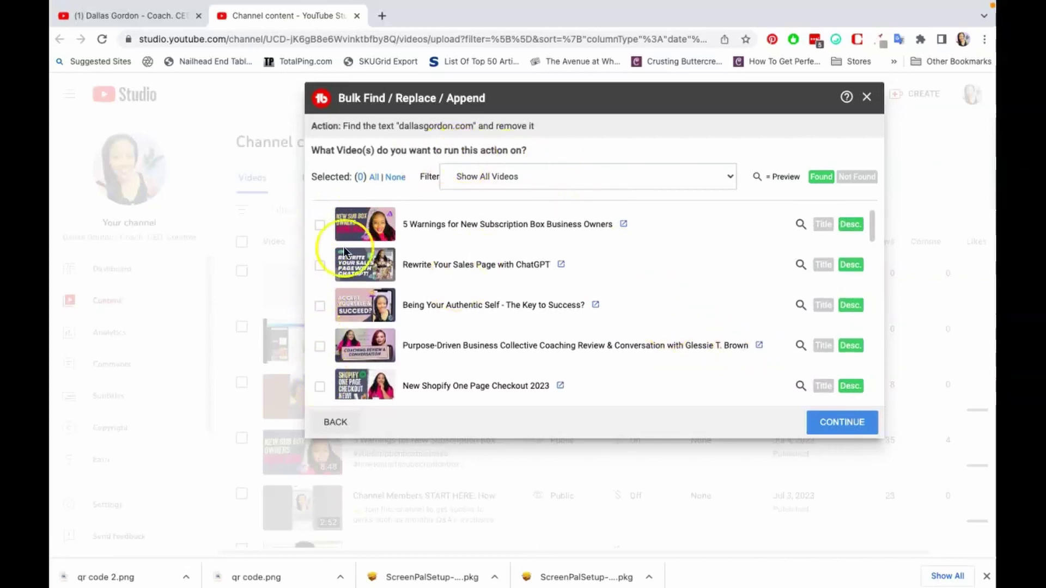
pyautogui.click(319, 224)
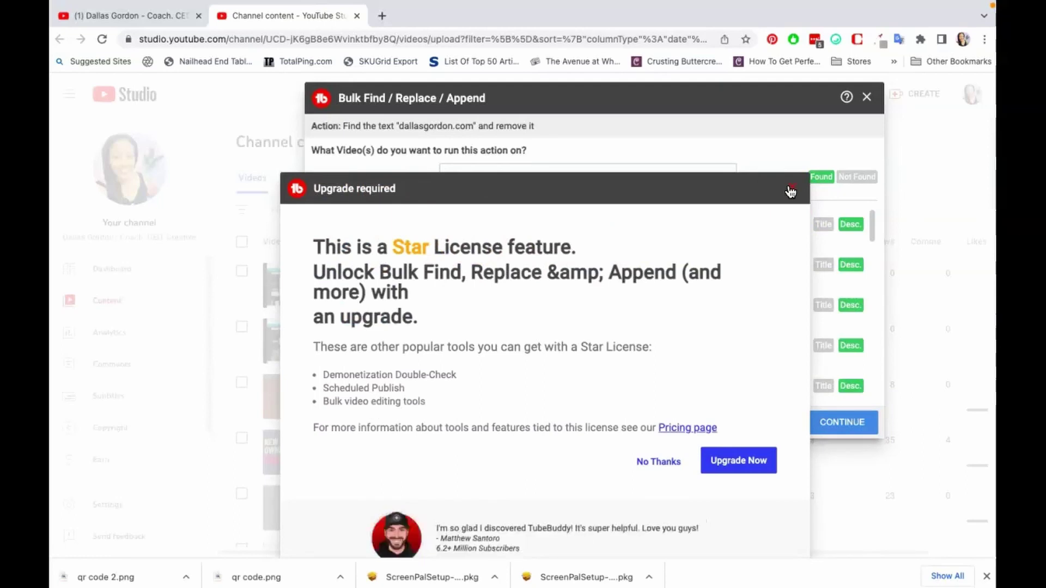
pyautogui.click(789, 188)
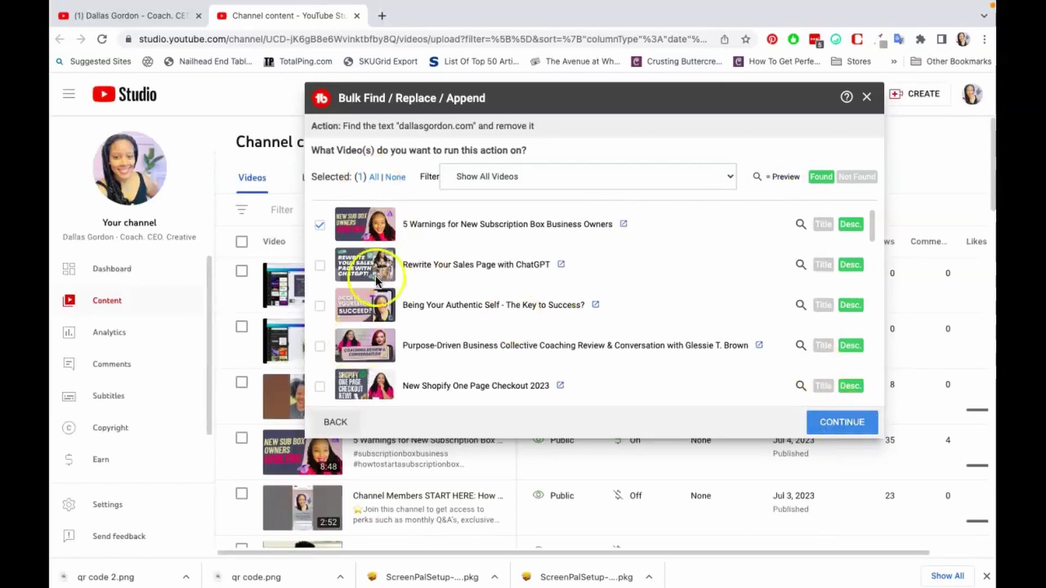
pyautogui.click(319, 226)
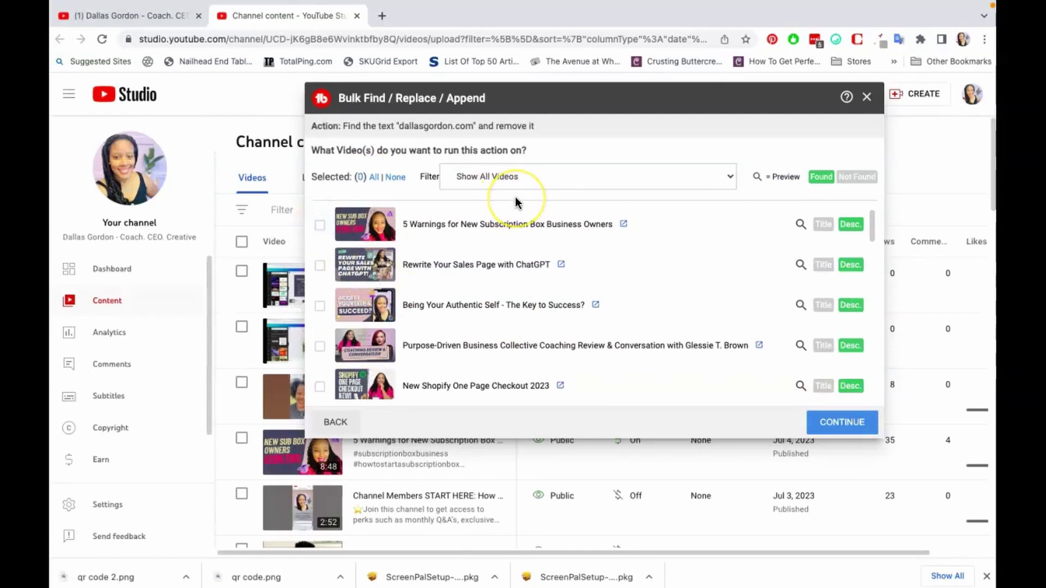
# Close the bulk find-and-replace dialog and the bulk tools list.
pyautogui.click(866, 97)
pyautogui.click(774, 178)
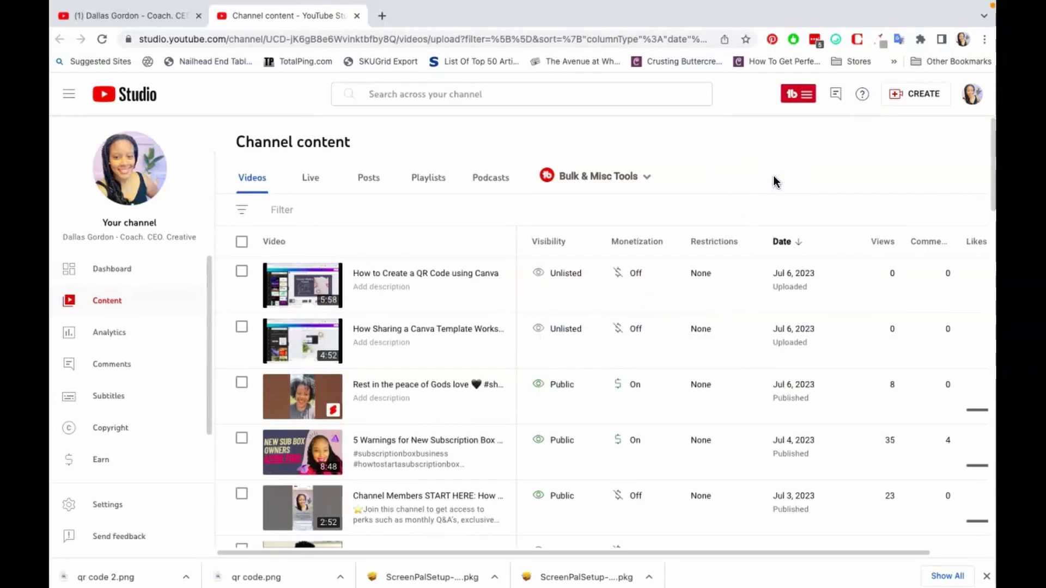
pyautogui.click(693, 176)
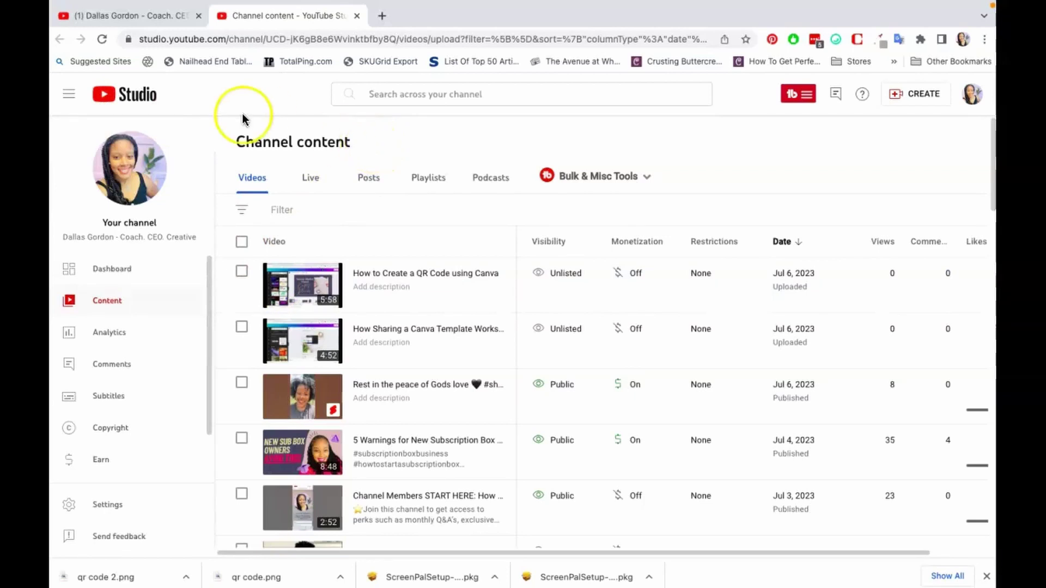
# Collapse and re-expand the navigation menu, then tick the select-all checkbox.
pyautogui.click(69, 101)
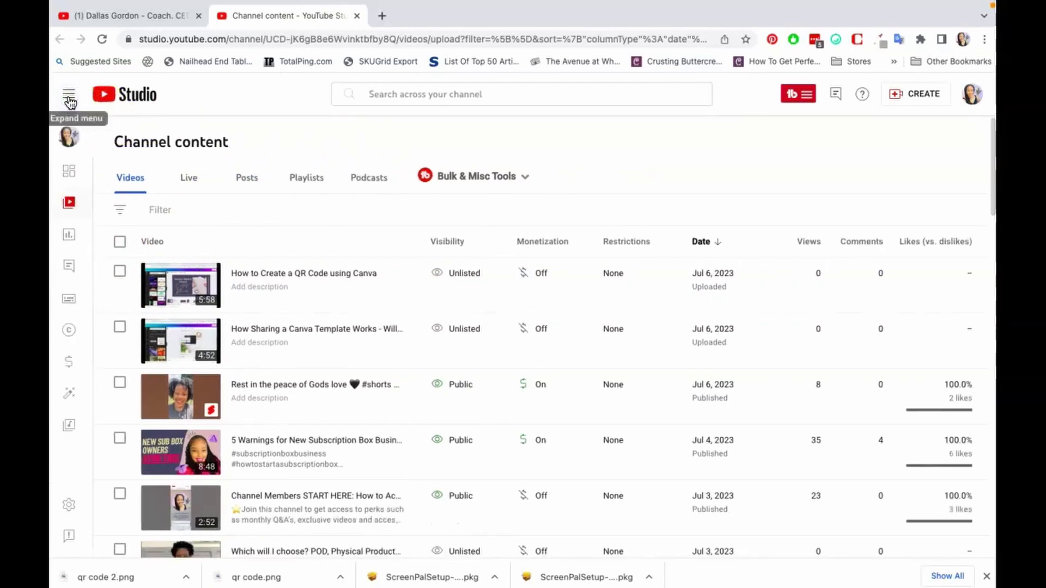
pyautogui.click(70, 101)
pyautogui.scroll(-2, 112, 373)
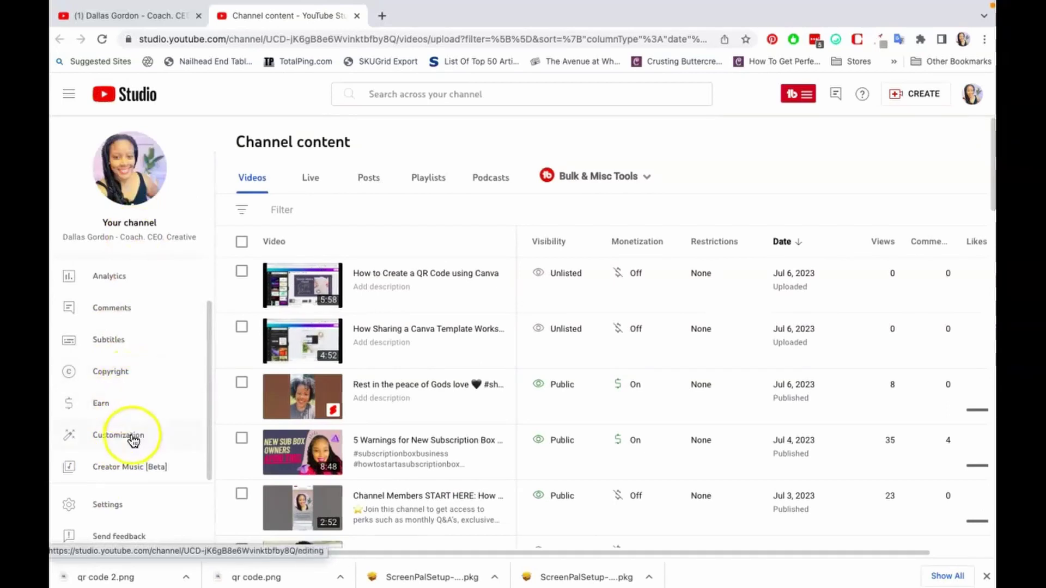
pyautogui.moveTo(427, 328)
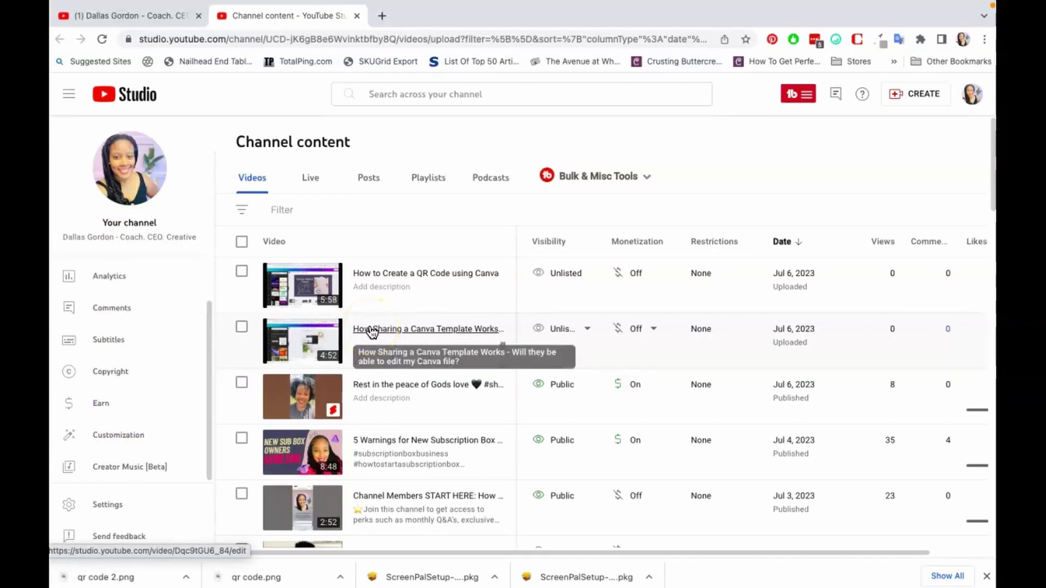
pyautogui.click(412, 278)
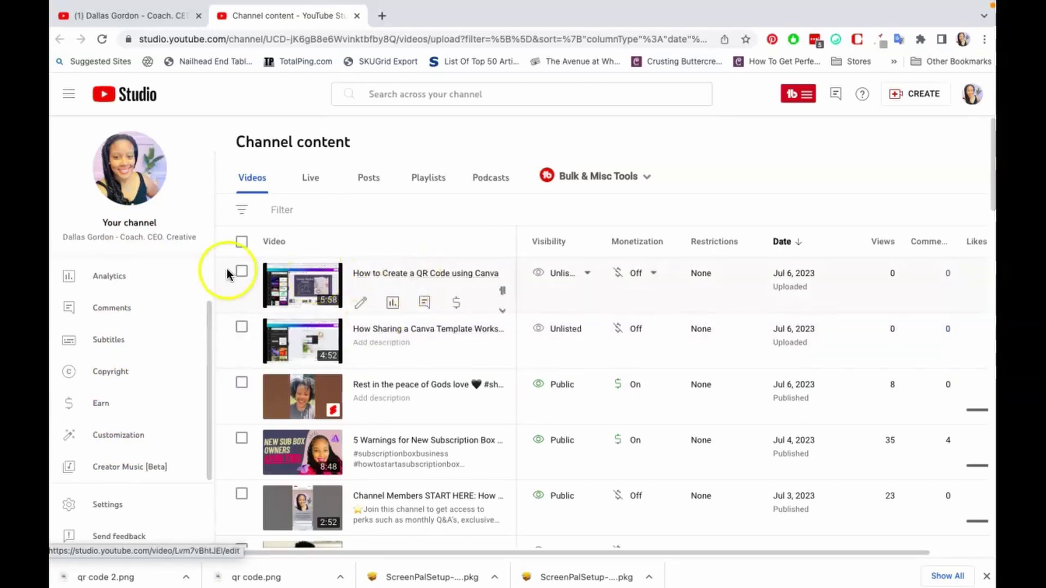
# Close the Studio tab from the channel page and reopen the Content video list.
pyautogui.click(242, 242)
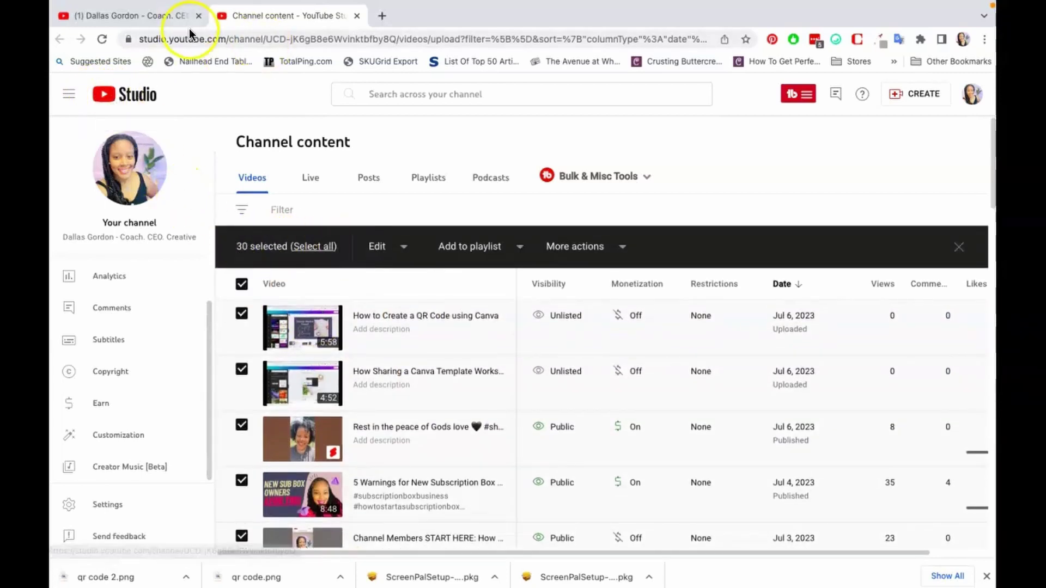
pyautogui.click(174, 21)
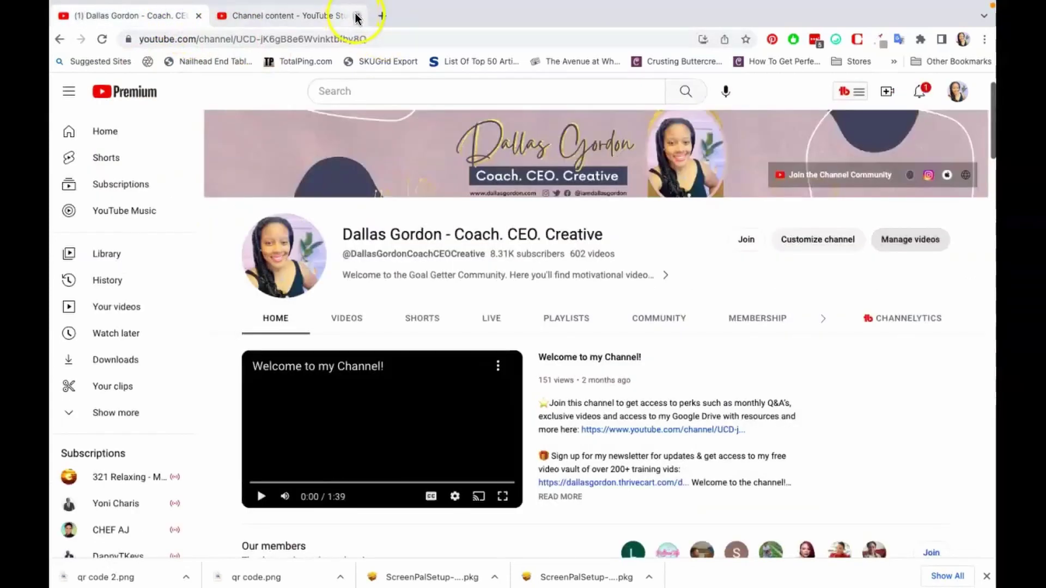
pyautogui.click(357, 17)
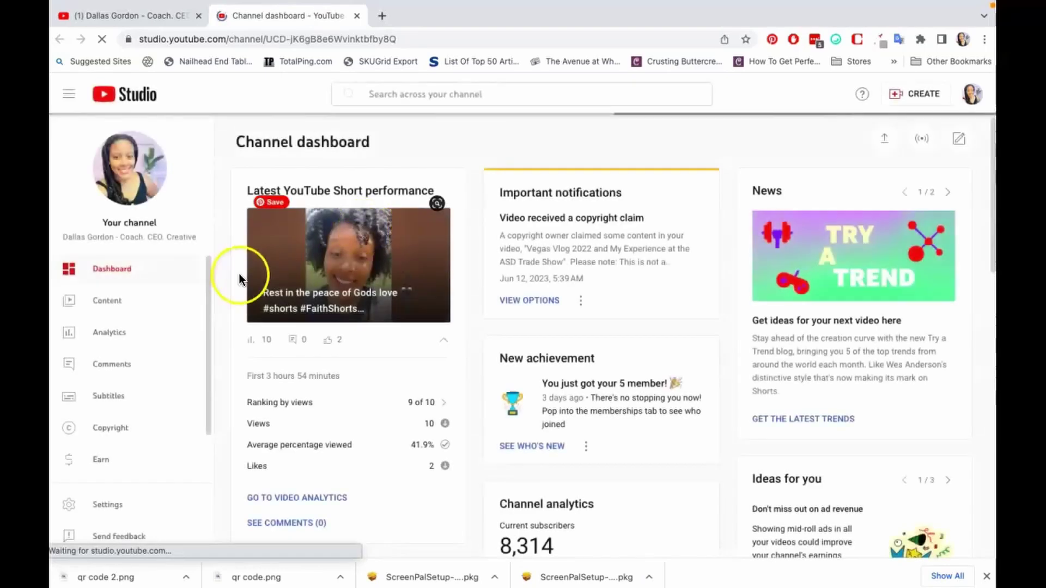
pyautogui.scroll(-2, 148, 315)
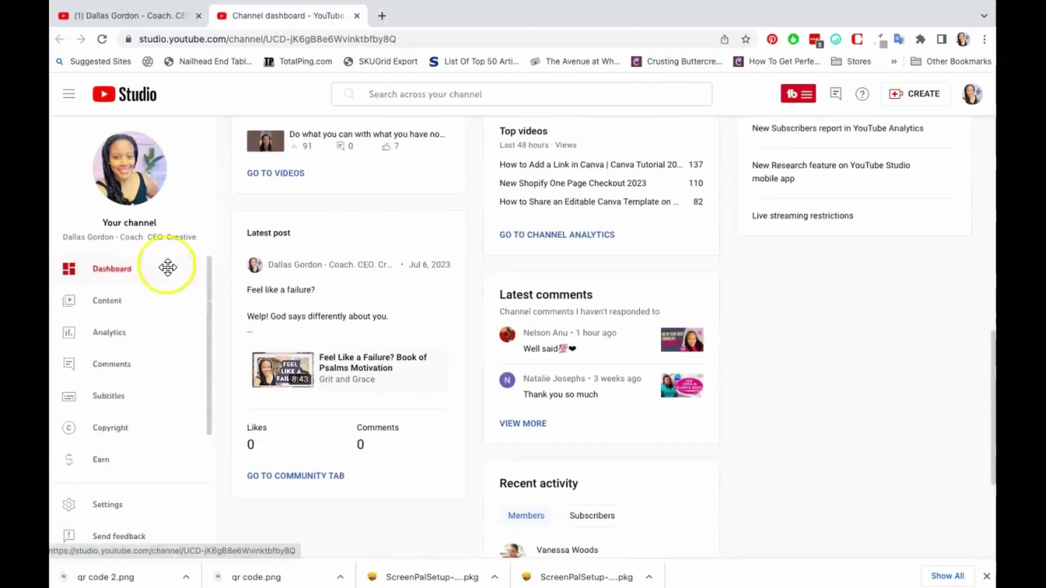
pyautogui.click(107, 303)
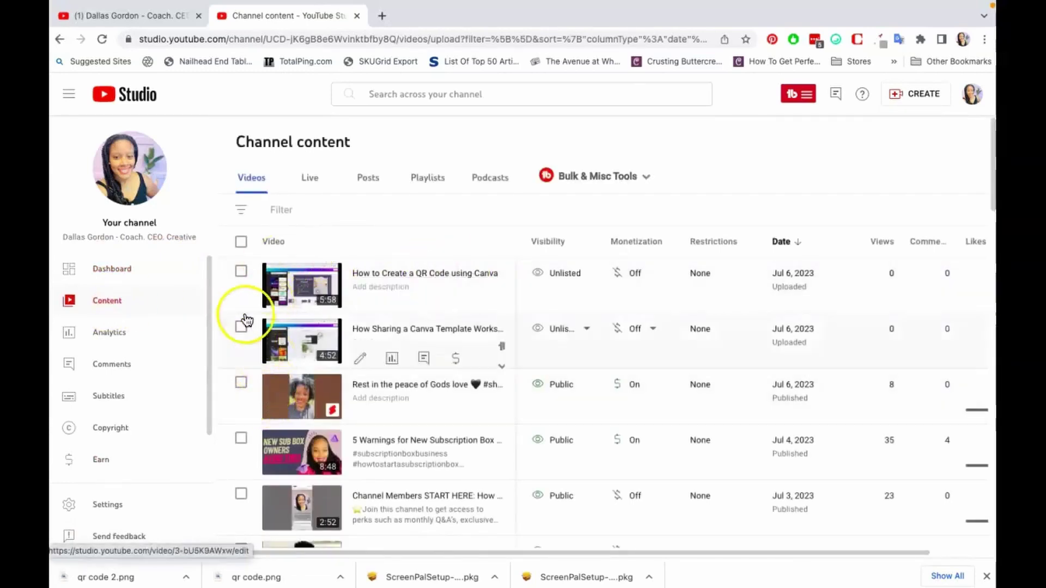
# Tick every video, extend the selection to all channel videos, and choose Description from Edit.
pyautogui.click(241, 243)
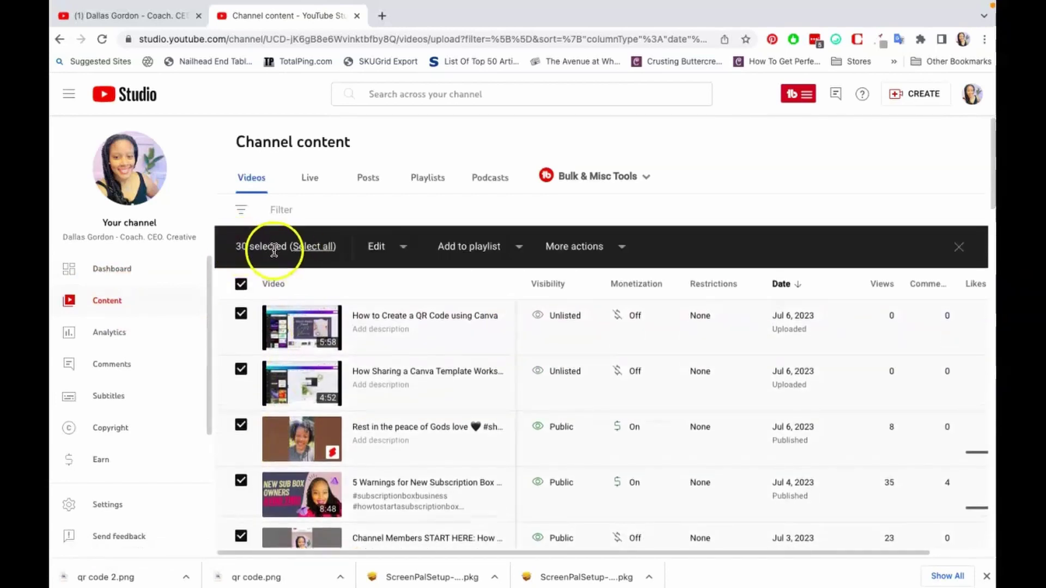
pyautogui.click(322, 251)
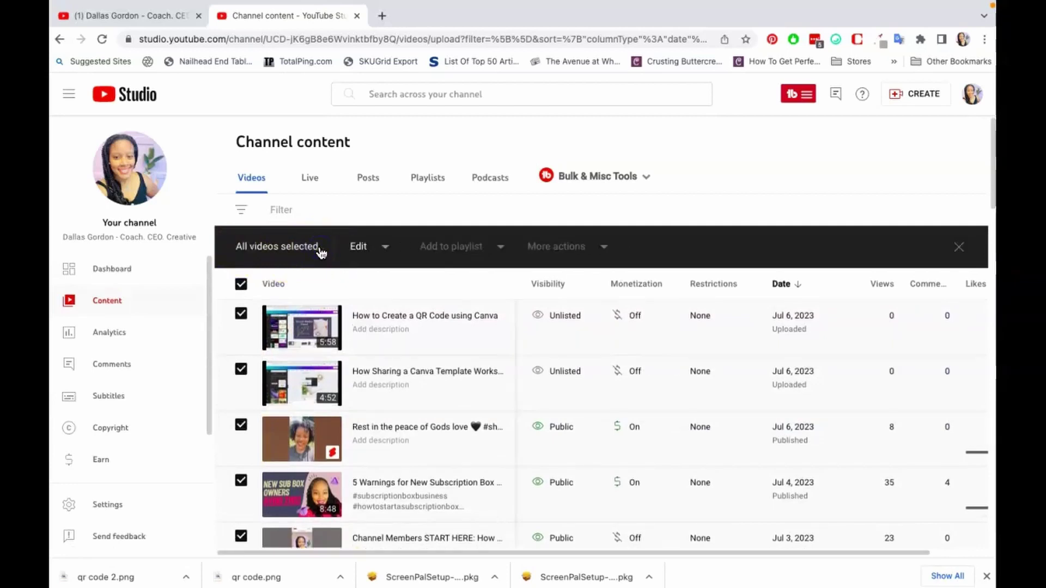
pyautogui.click(384, 250)
pyautogui.scroll(-2, 355, 382)
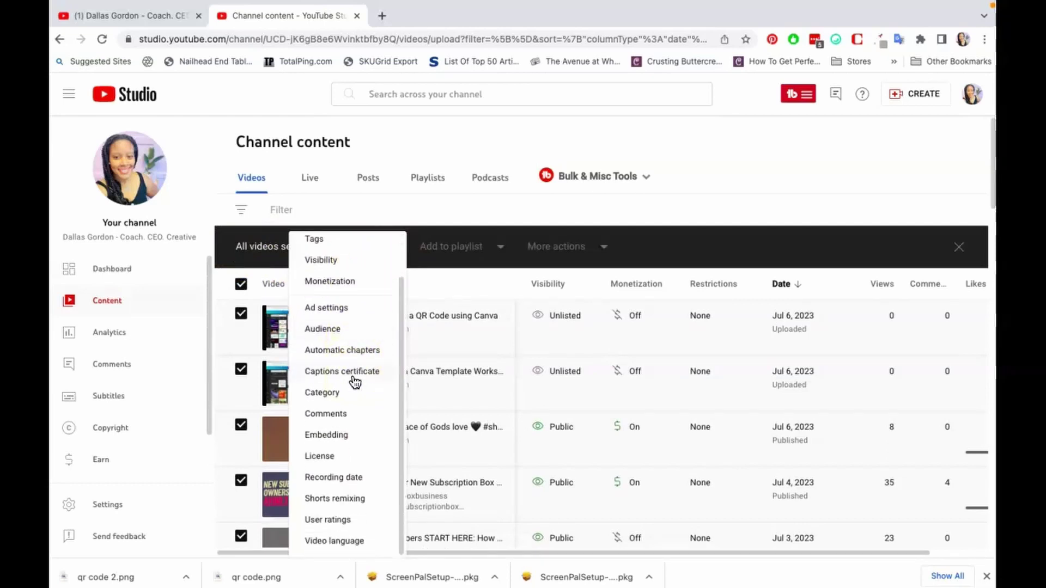
pyautogui.scroll(2, 355, 381)
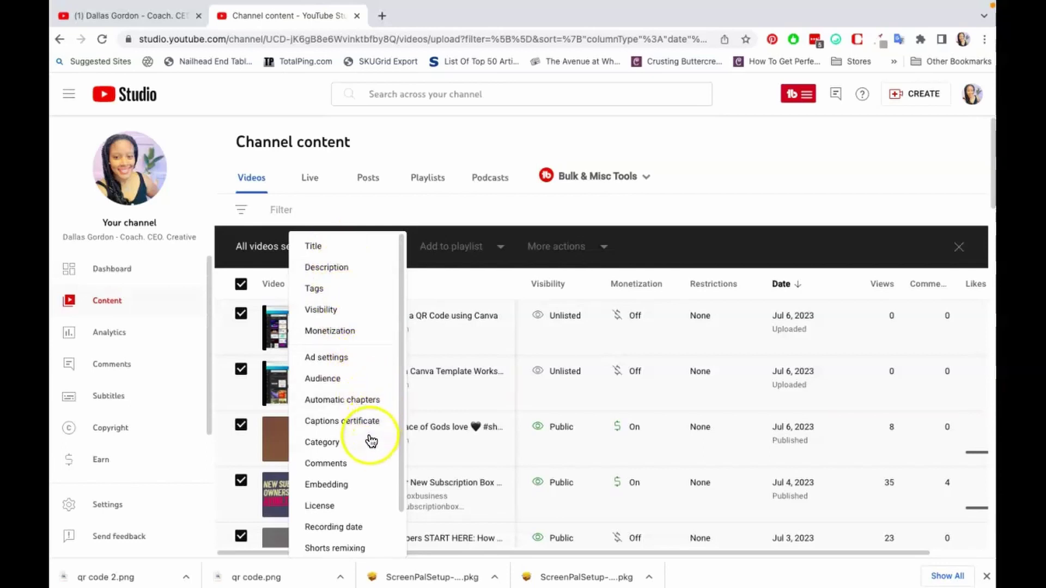
pyautogui.scroll(-1, 364, 473)
pyautogui.scroll(-2, 364, 473)
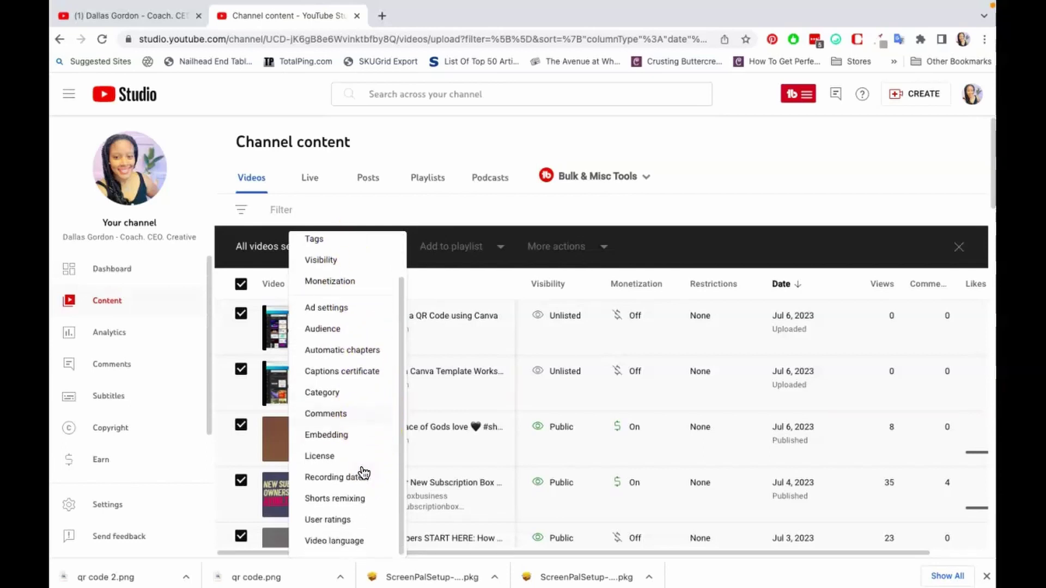
pyautogui.scroll(3, 364, 473)
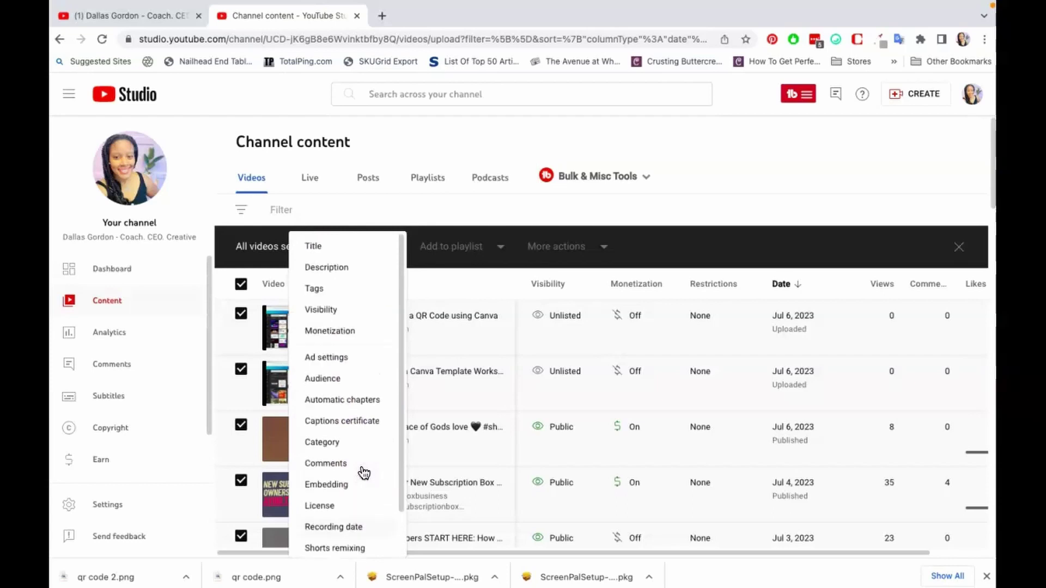
pyautogui.click(339, 275)
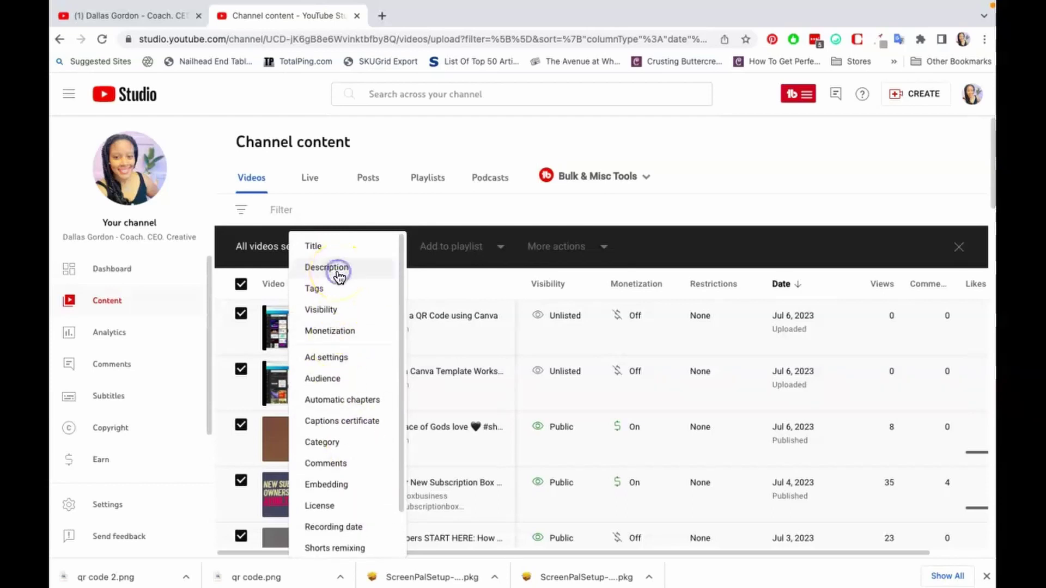
# Set the description edit type to Remove and focus the text area.
pyautogui.click(406, 330)
pyautogui.click(292, 385)
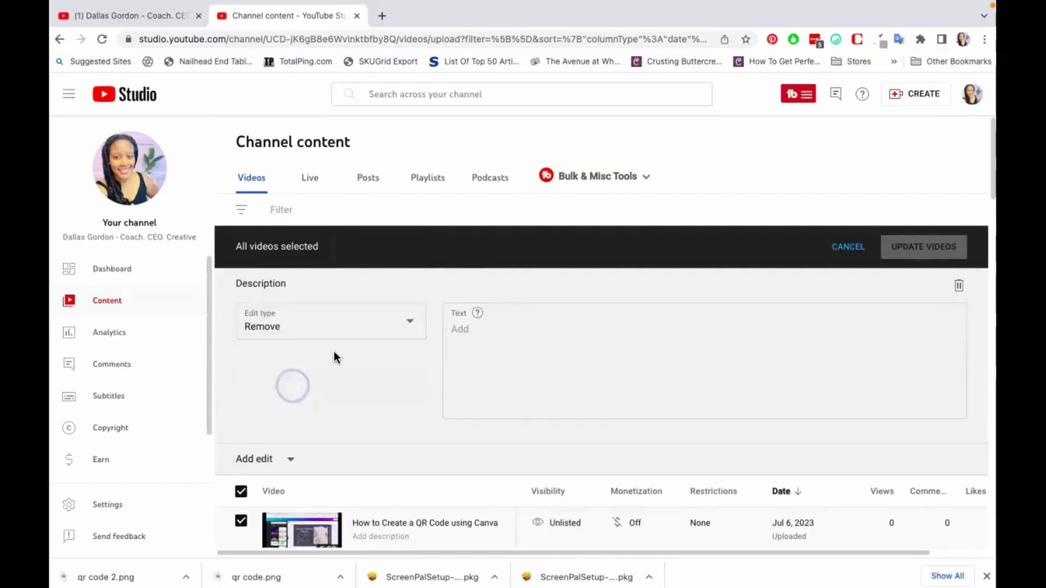
pyautogui.click(491, 334)
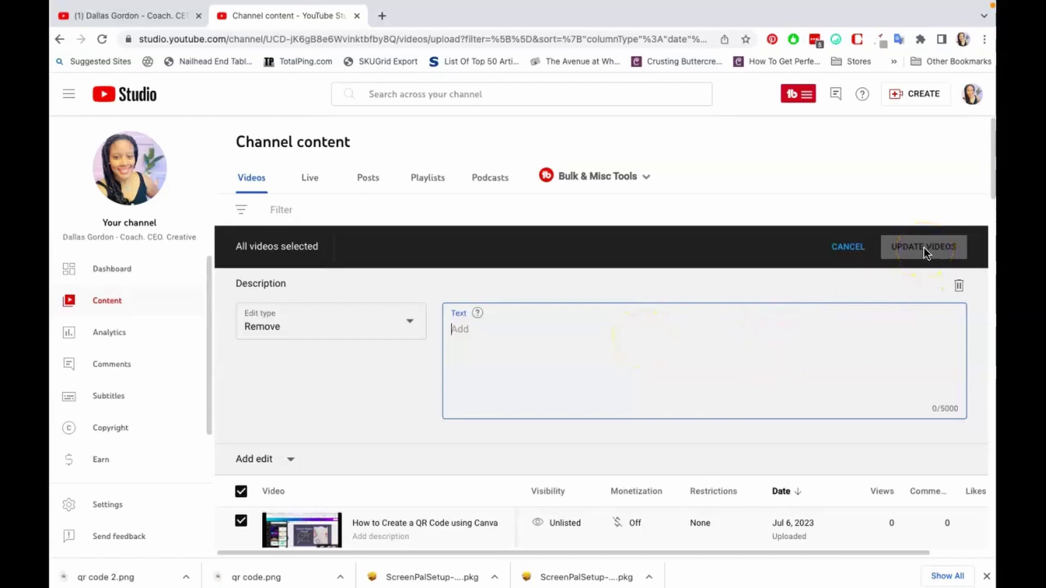
# Switch the description edit type to Replace all.
pyautogui.click(392, 325)
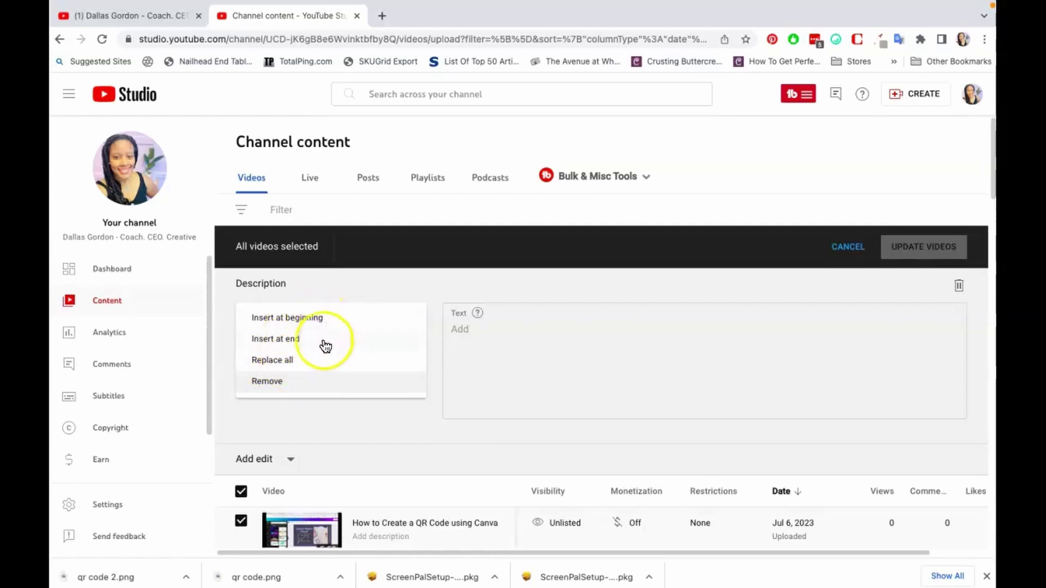
pyautogui.click(310, 361)
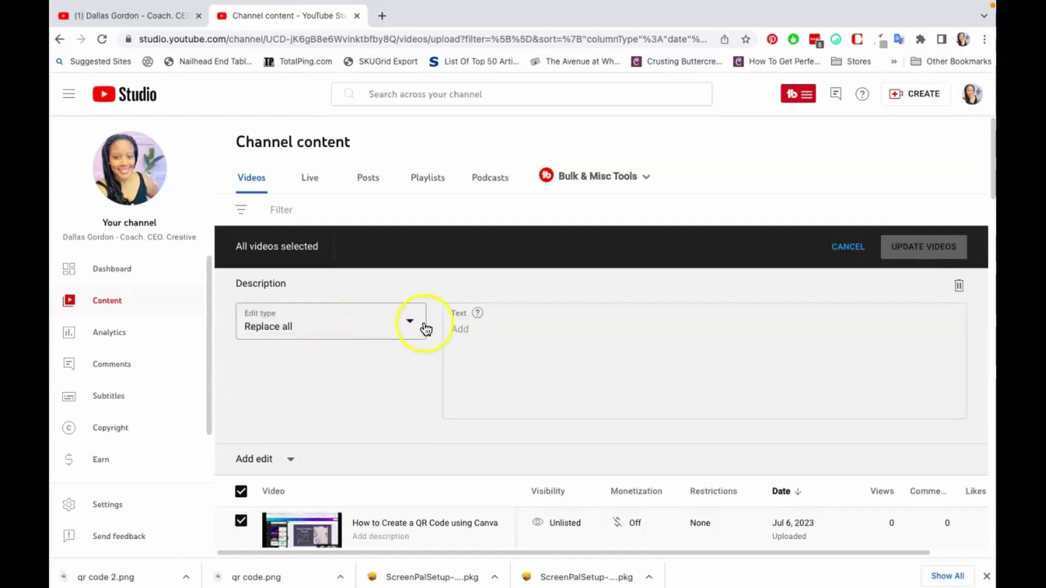
pyautogui.click(407, 330)
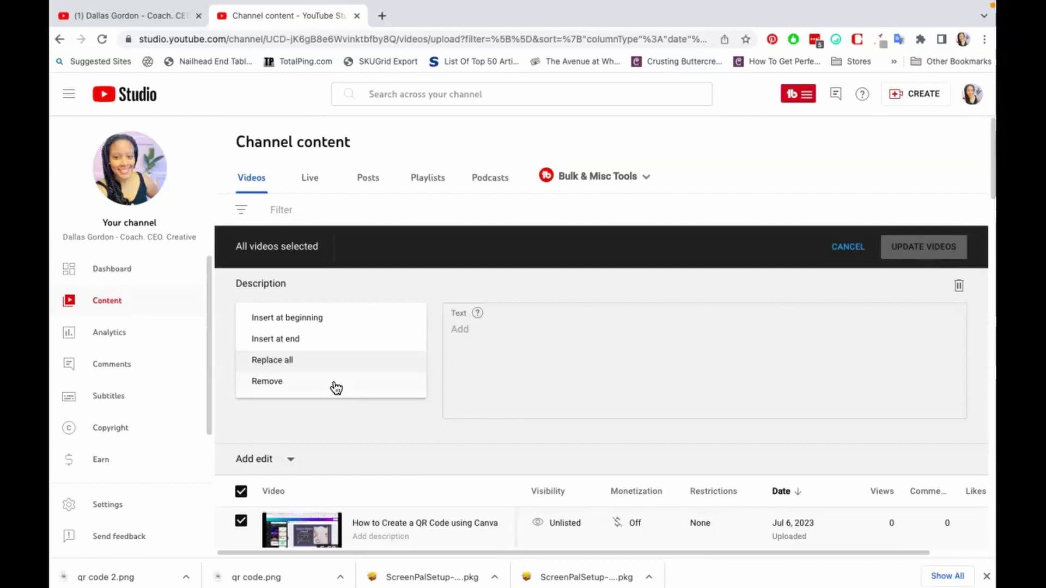
pyautogui.click(335, 343)
pyautogui.click(372, 281)
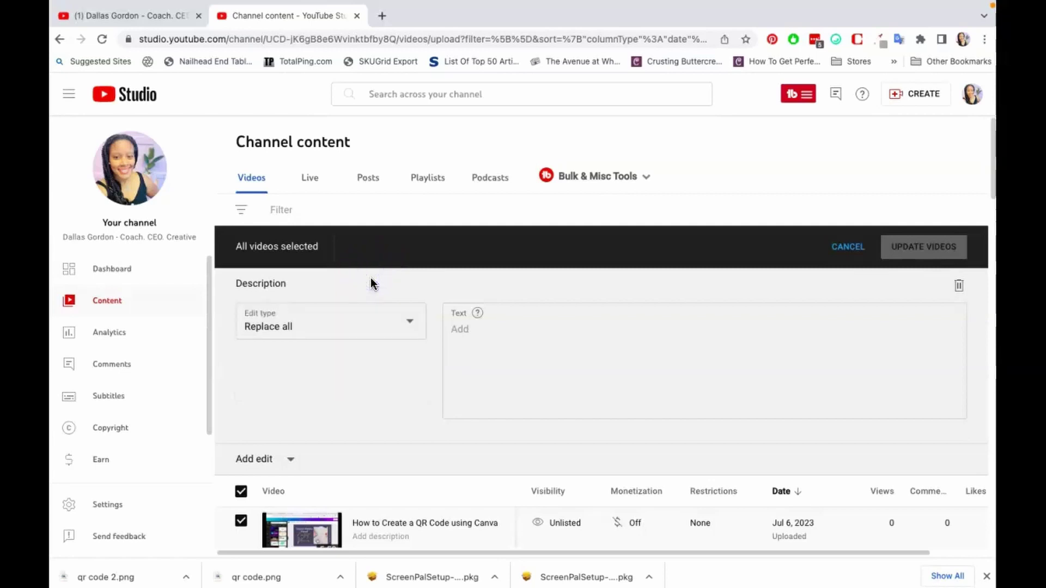